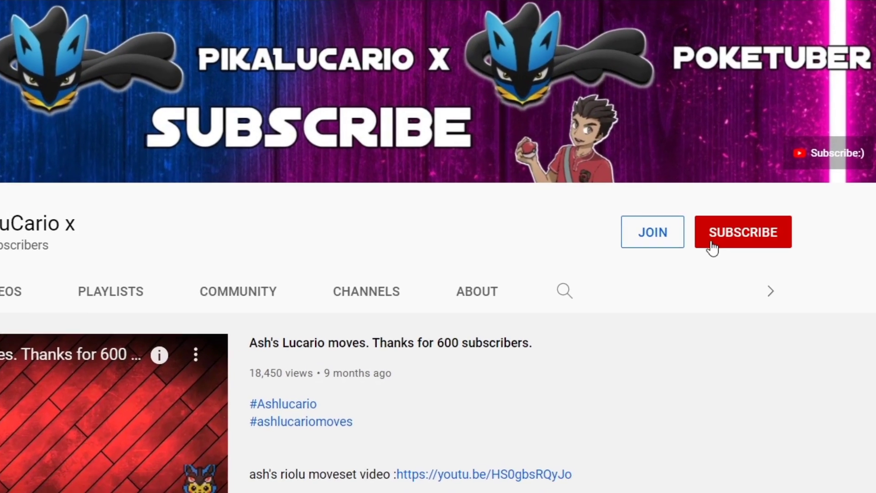
- Subscribe to Pikalucario x and set its notification bell to 'All' uploads
click(727, 240)
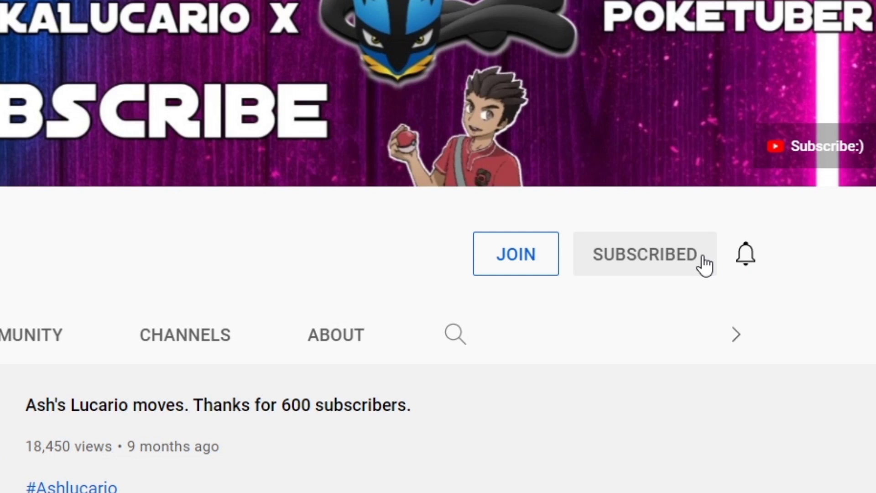
click(740, 266)
click(616, 337)
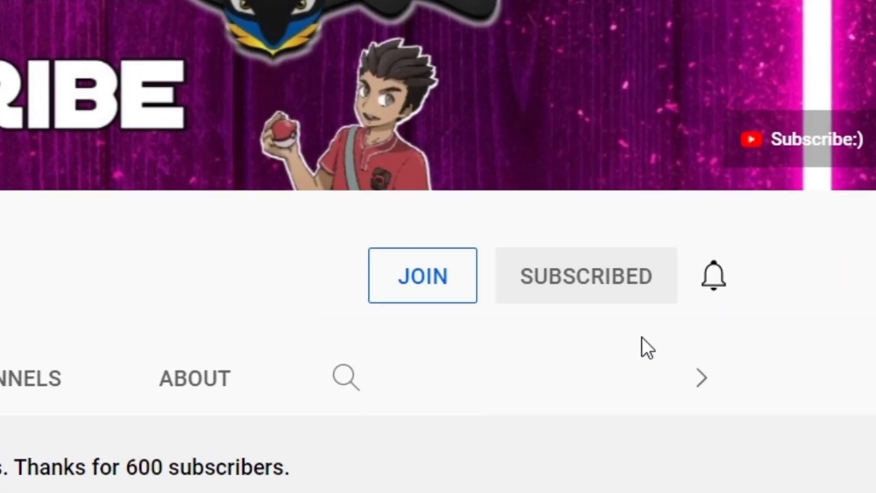